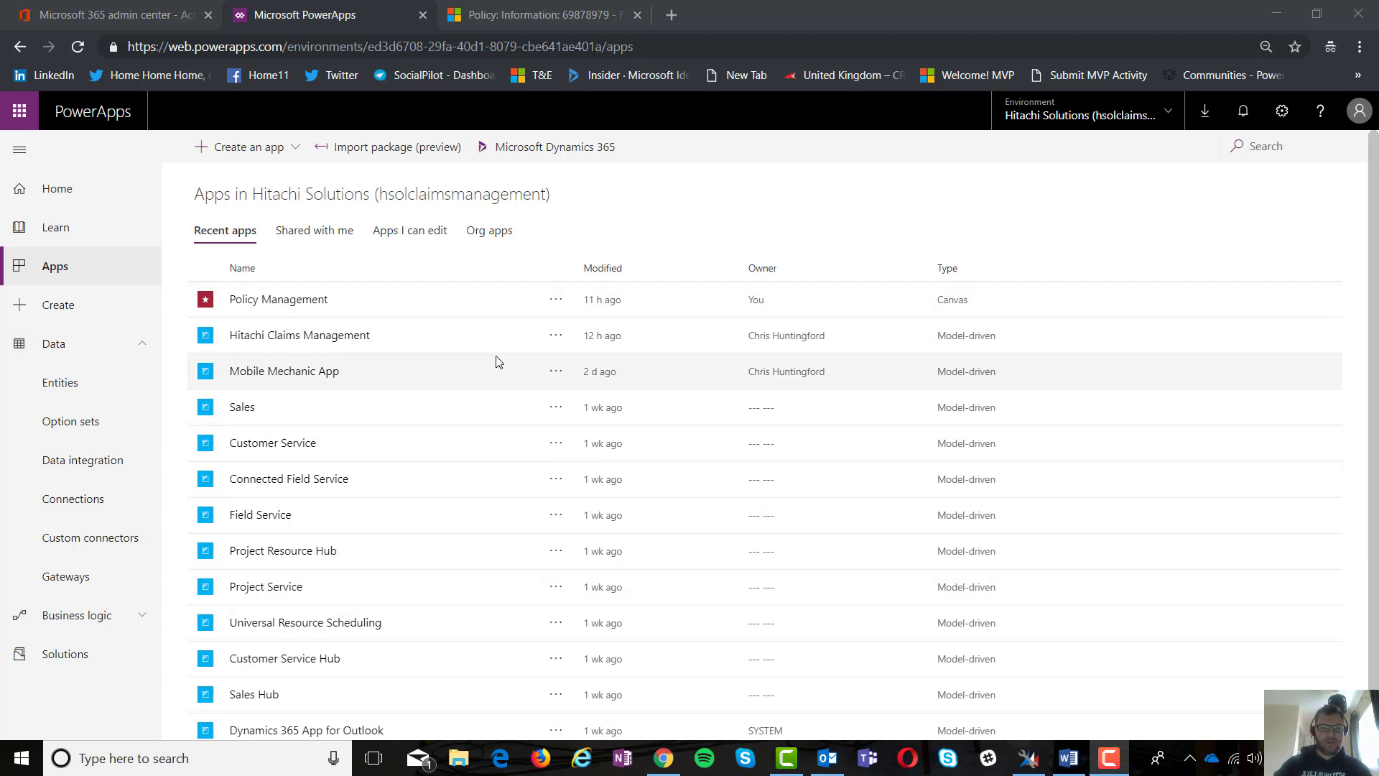
# Step: Generate a phone-layout canvas app from the Common Data Service Policies table, found by searching 'pol'
pyautogui.click(289, 147)
pyautogui.click(285, 178)
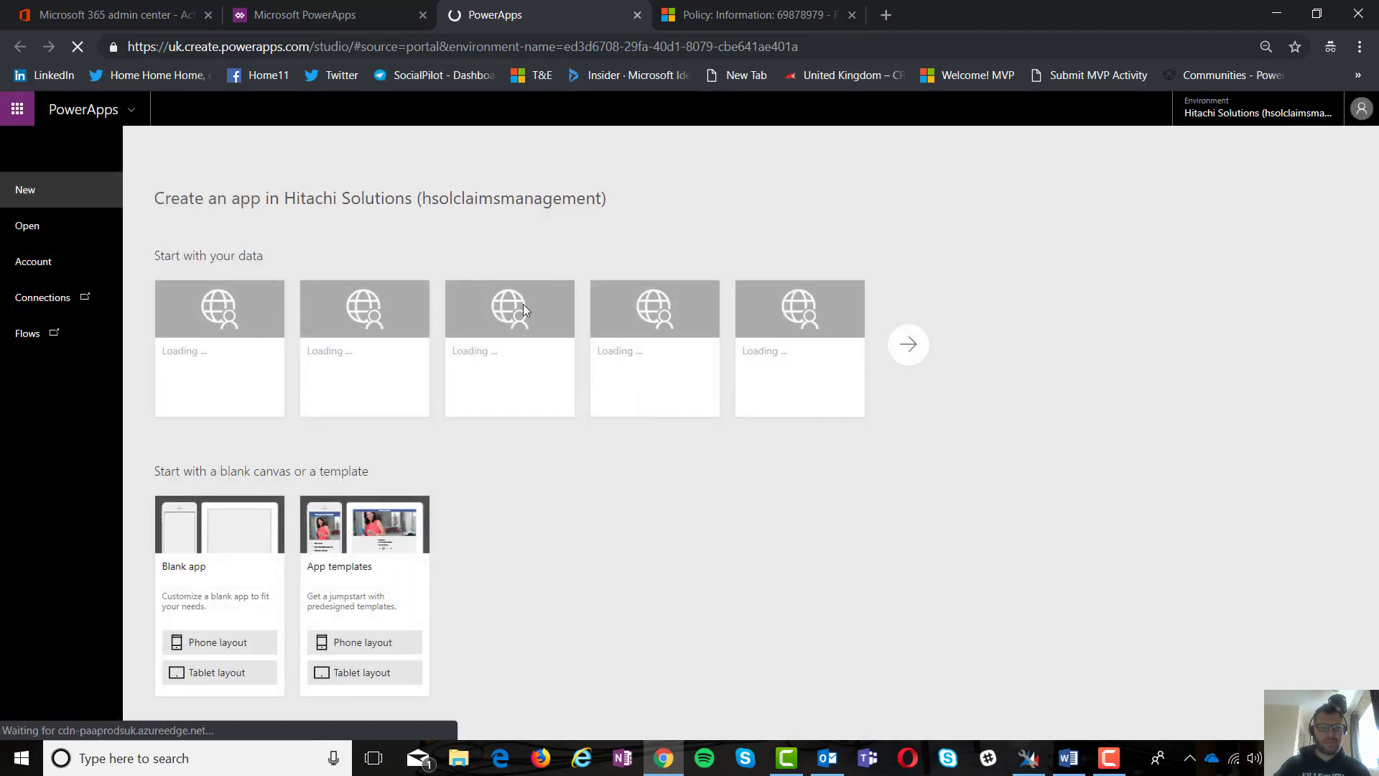
pyautogui.click(246, 397)
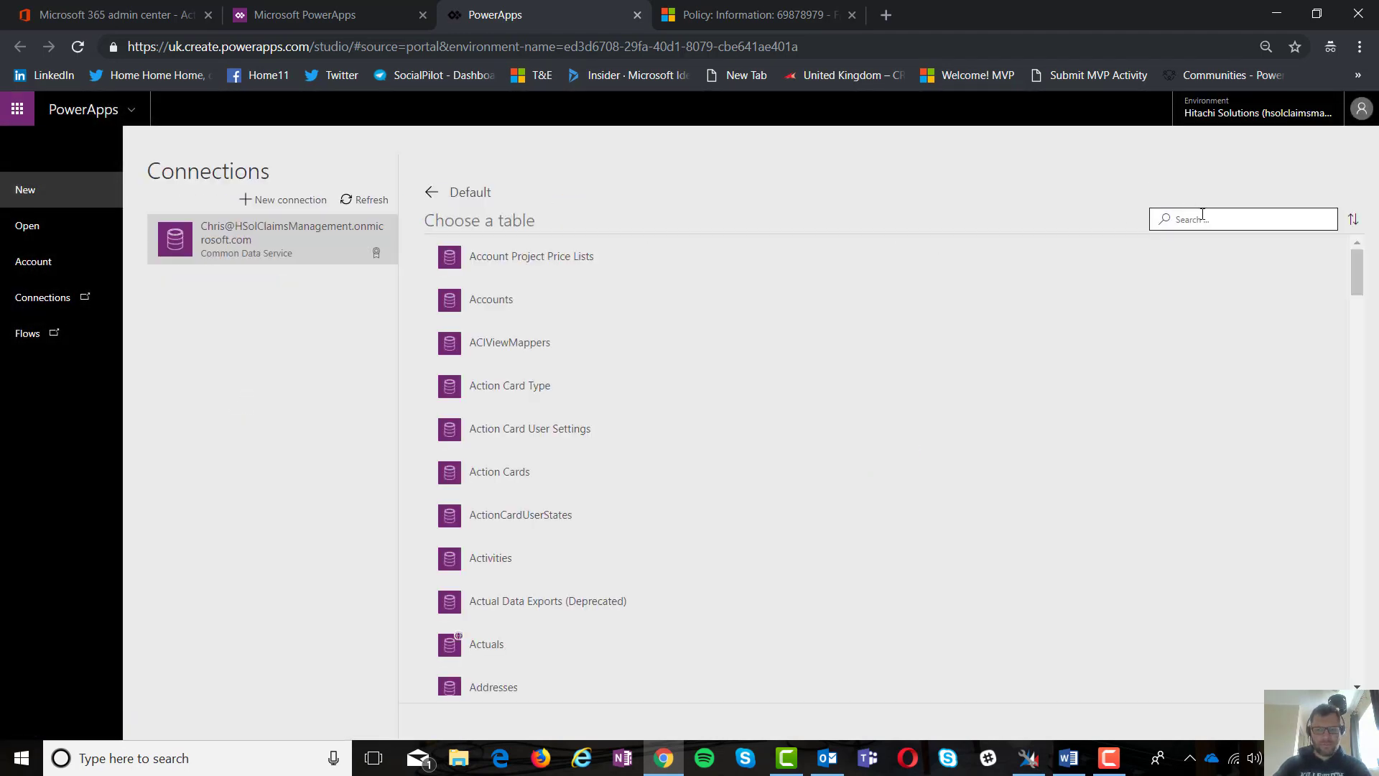
pyautogui.click(1203, 217)
pyautogui.write('pol')
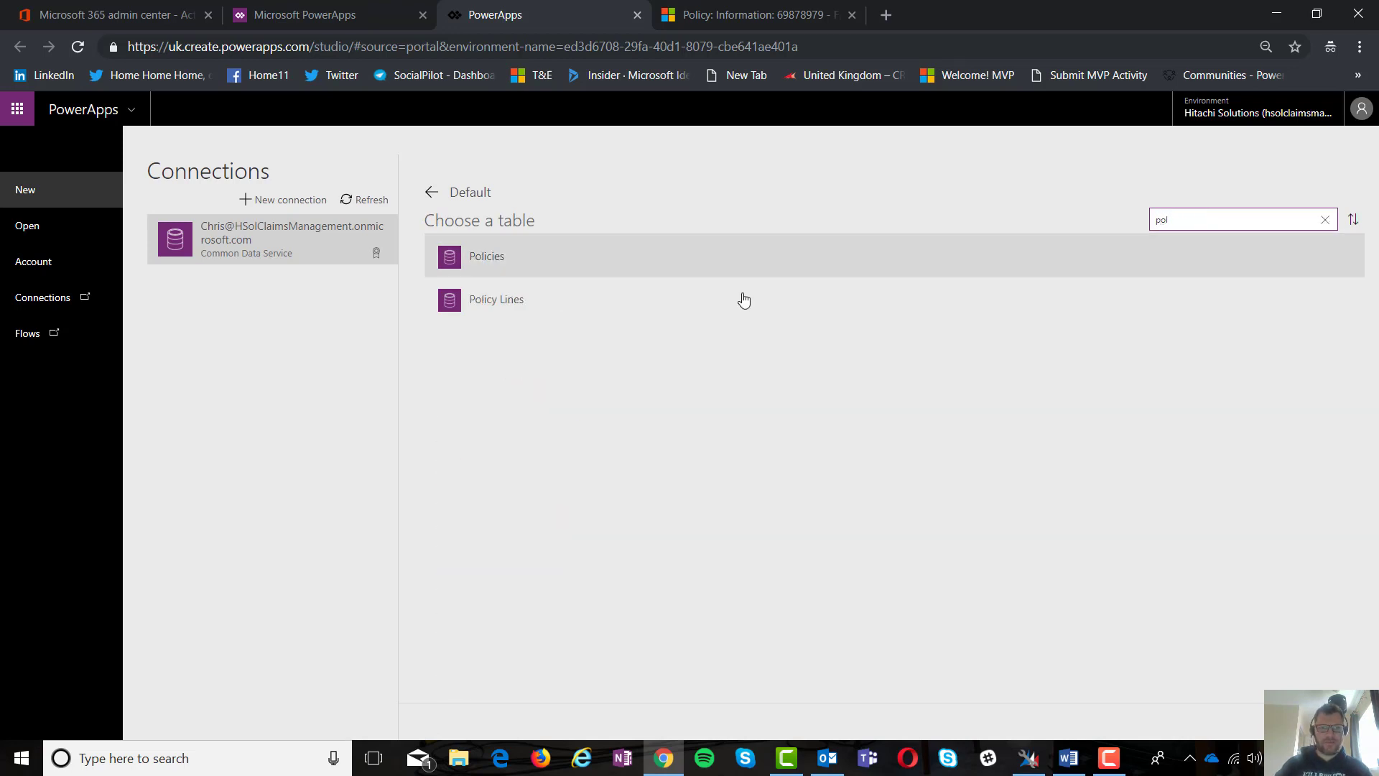
pyautogui.click(496, 268)
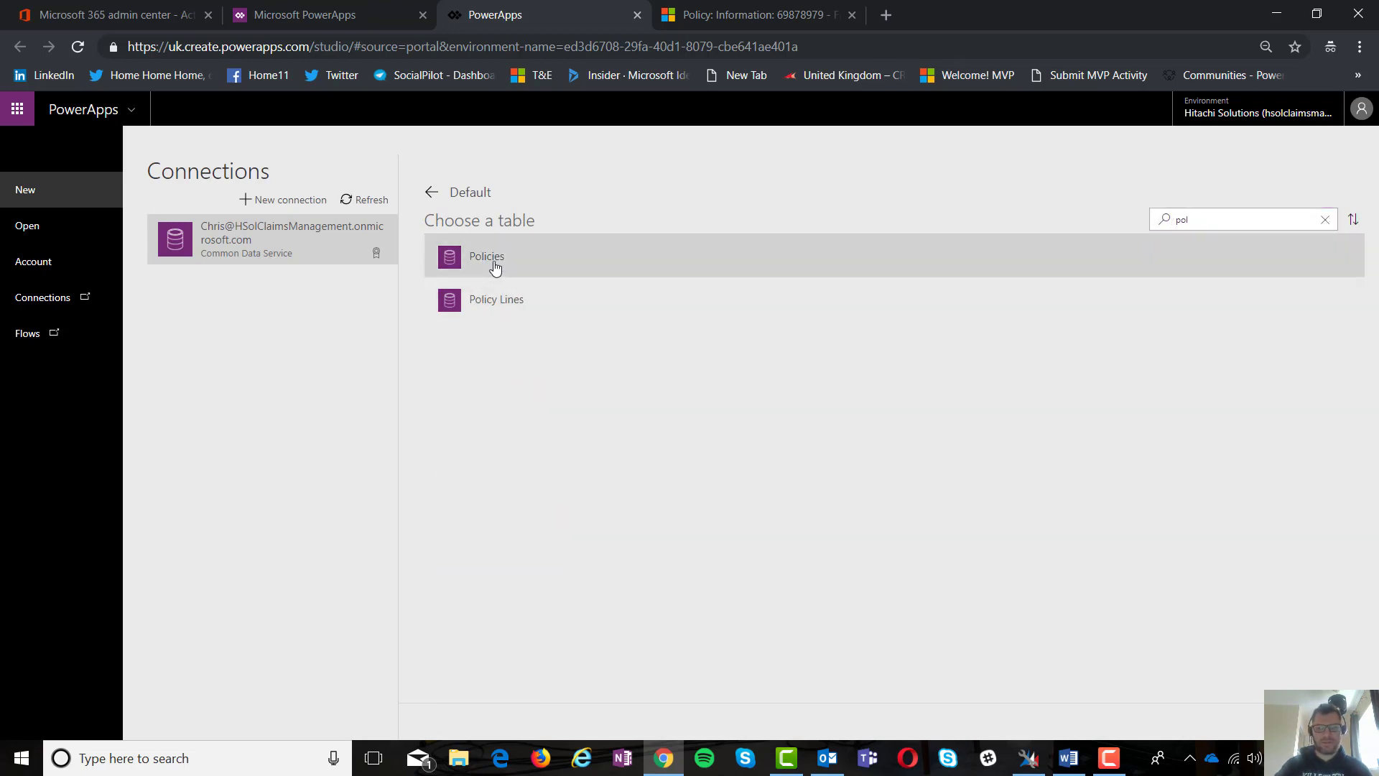
pyautogui.click(1322, 721)
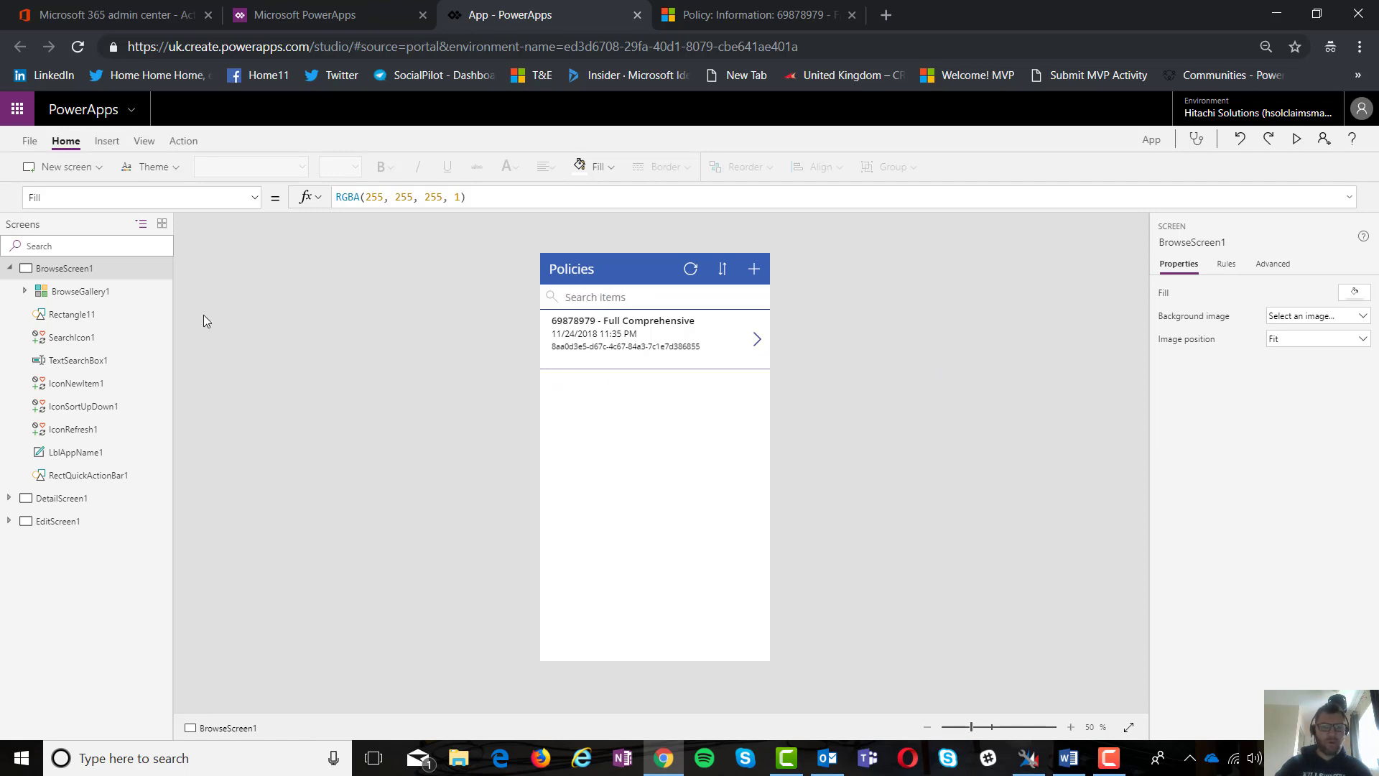
# Step: Select EditForm1 under EditScreen1 and open its '8 selected' field settings
pyautogui.click(9, 269)
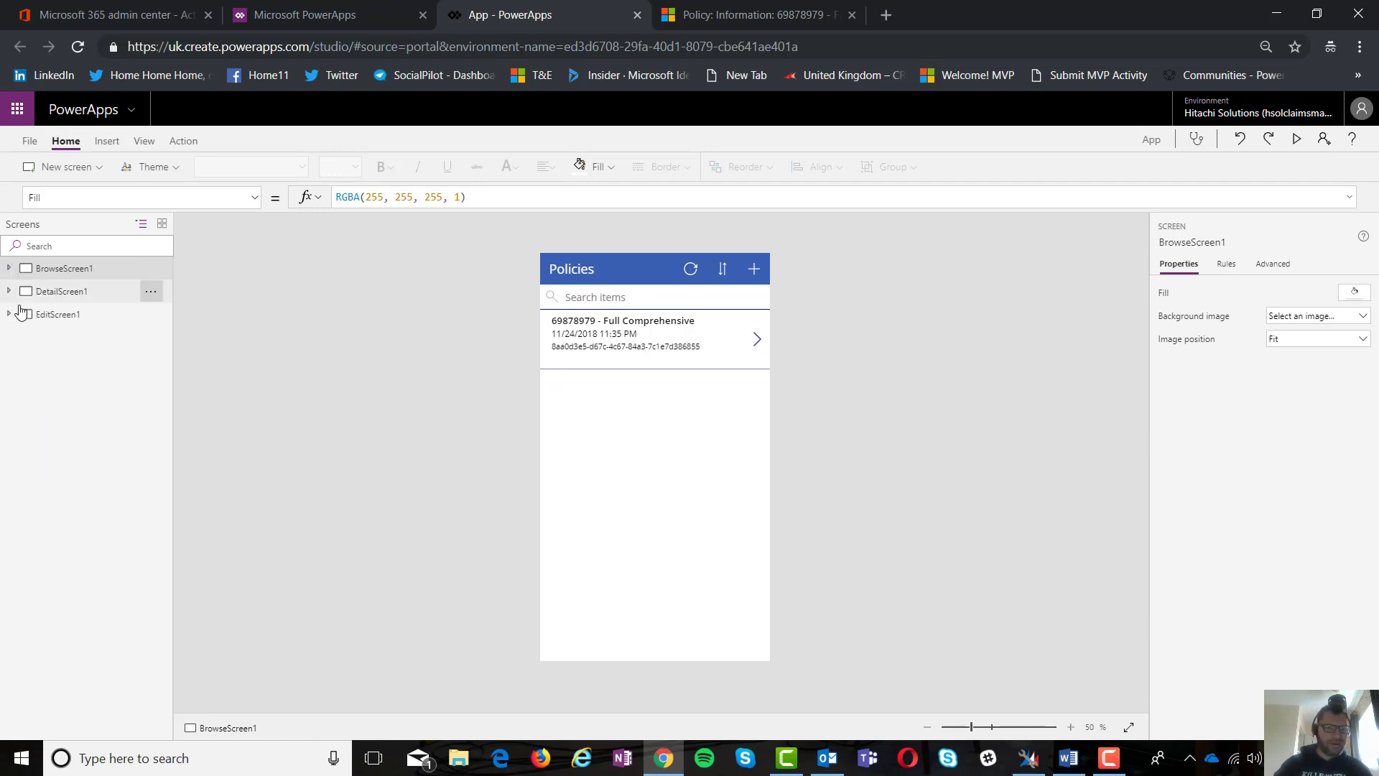
pyautogui.click(9, 314)
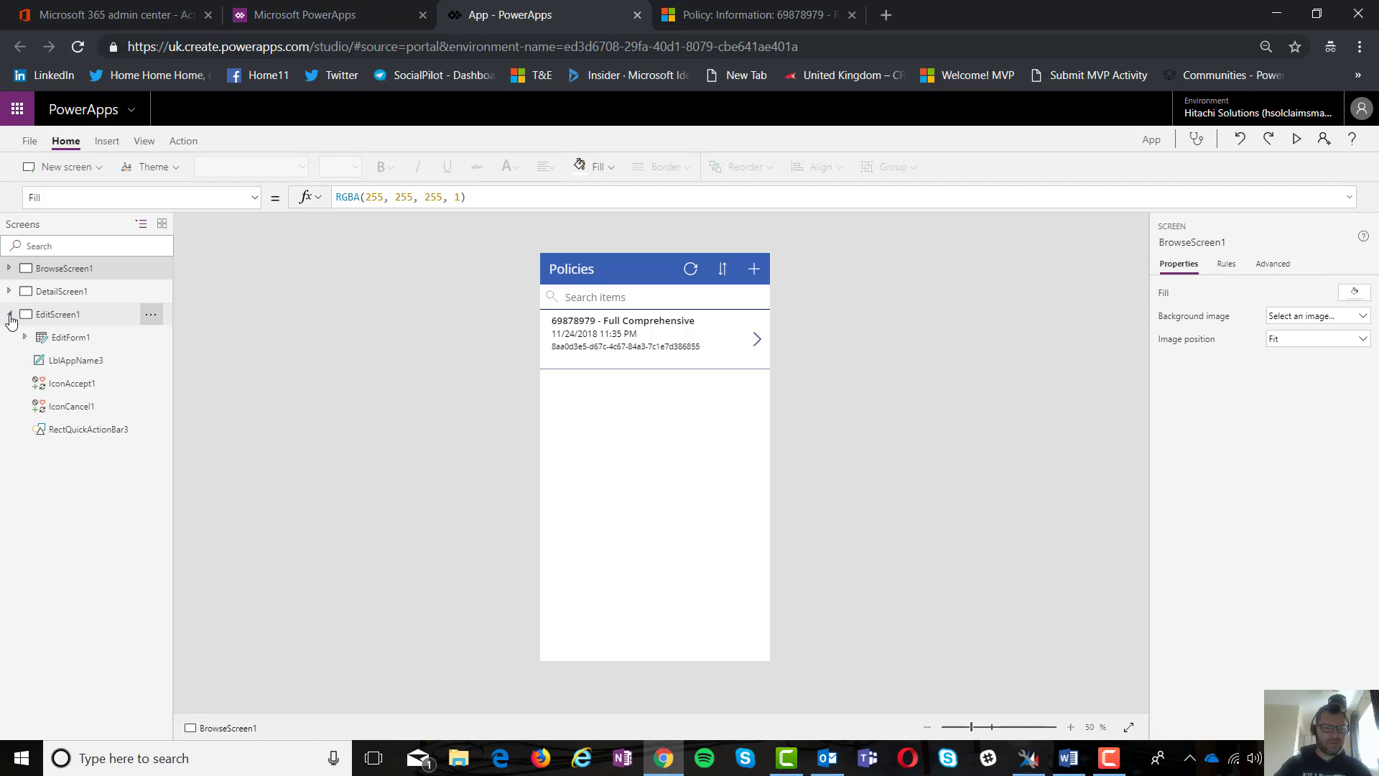
pyautogui.click(62, 338)
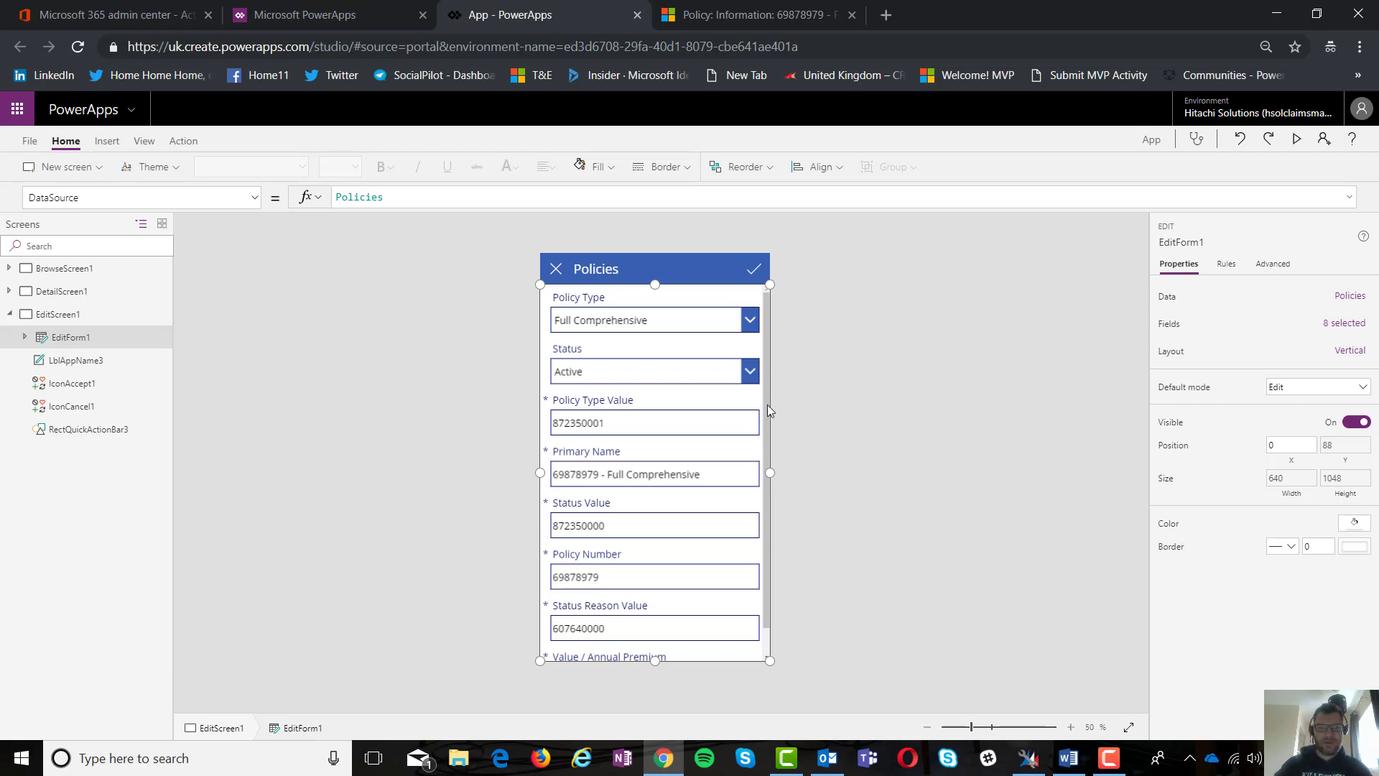
pyautogui.moveTo(767, 403); pyautogui.dragTo(768, 459)
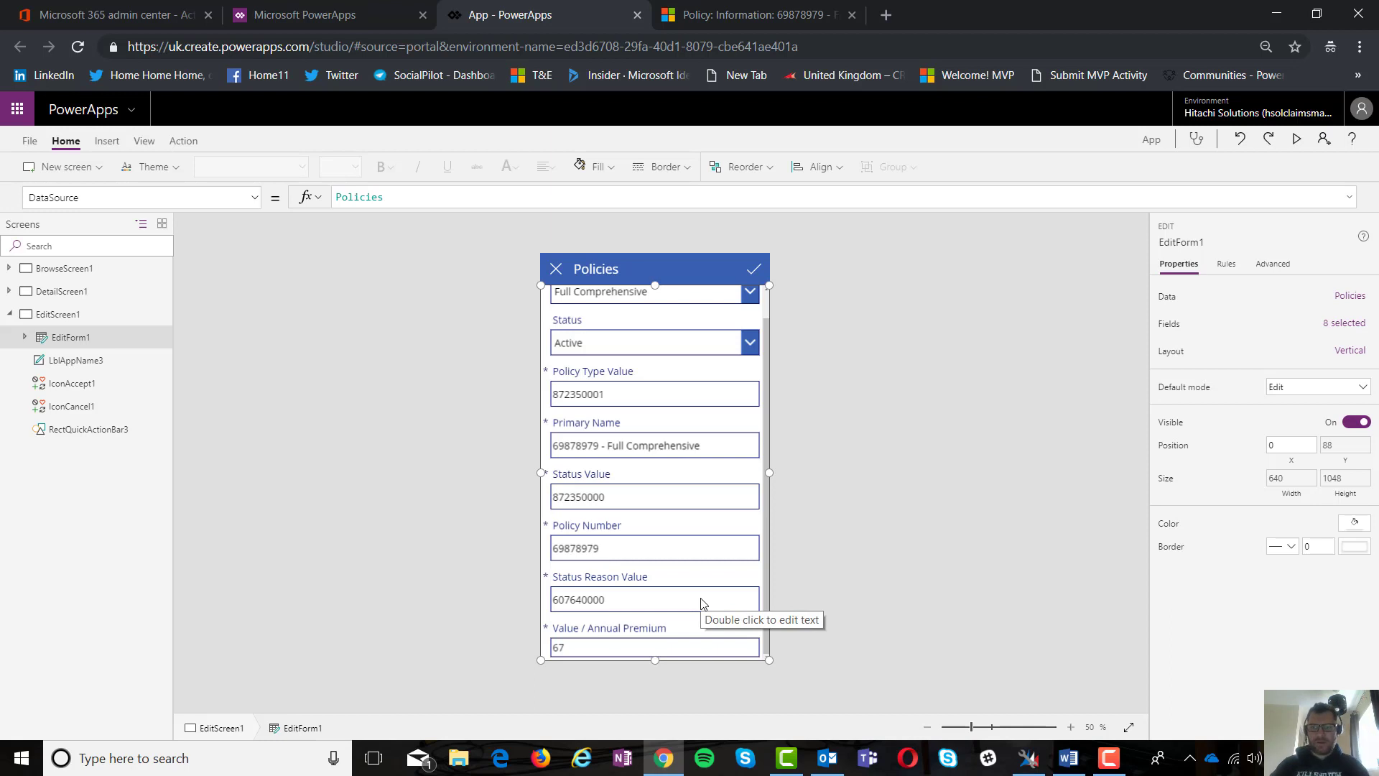
pyautogui.click(1343, 323)
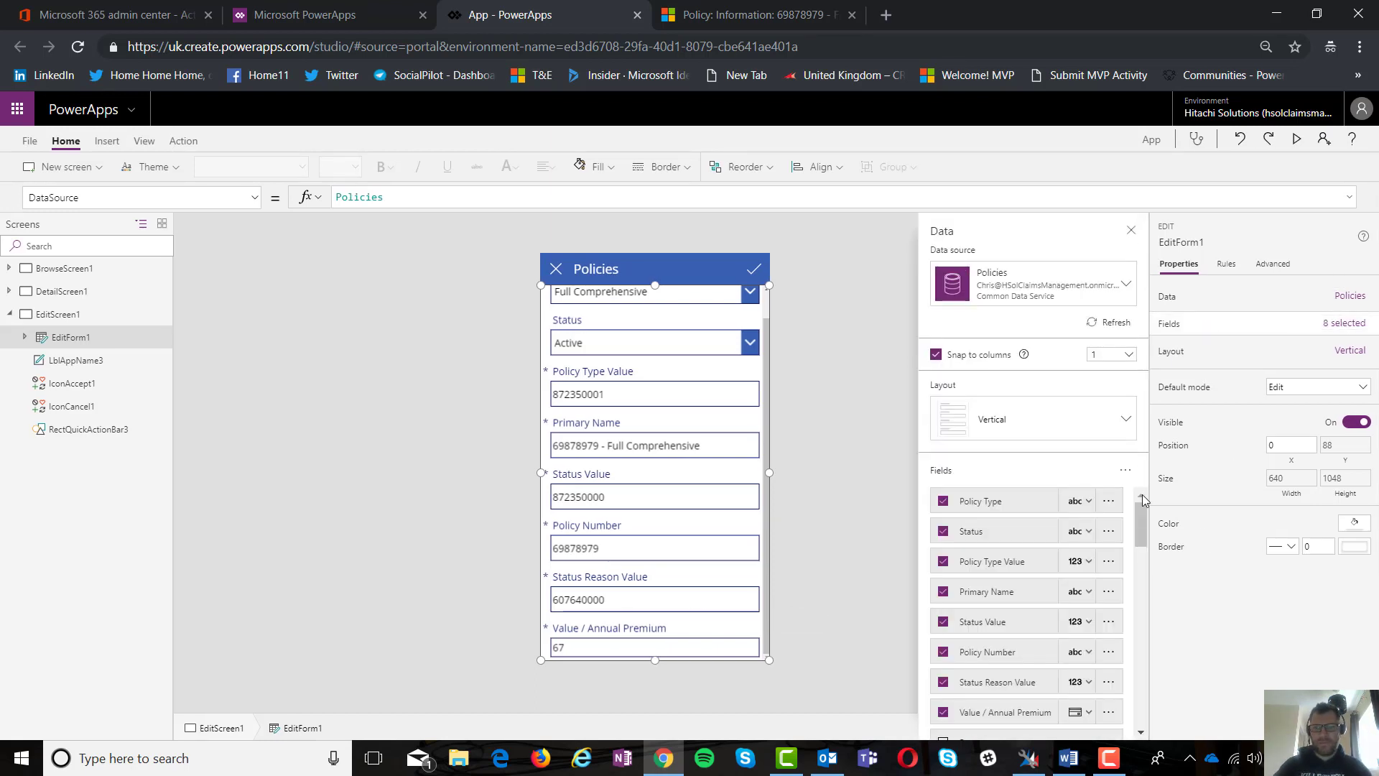
# Step: Scroll the fields list toward Attachments, then switch to the PowerApps portal's apps list
pyautogui.moveTo(1143, 506); pyautogui.dragTo(1142, 612)
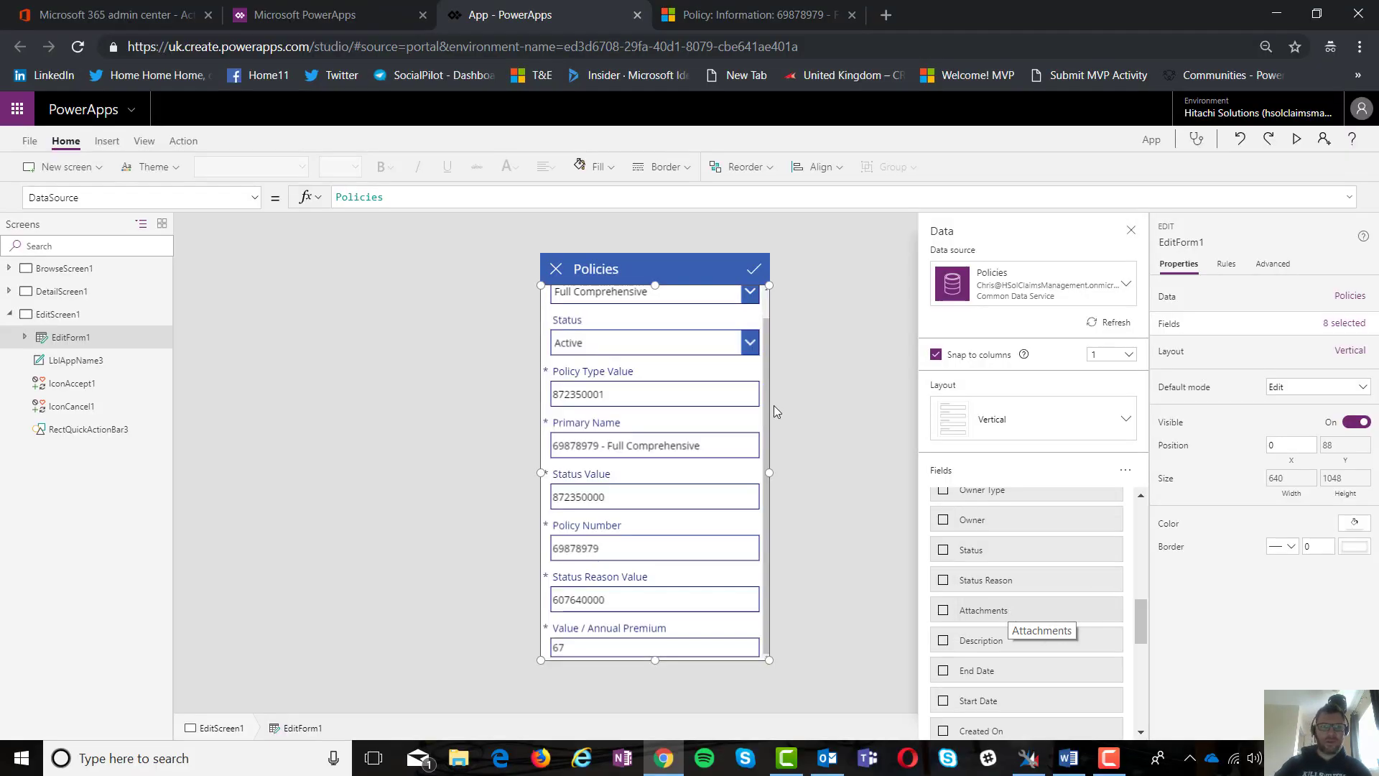
pyautogui.click(359, 20)
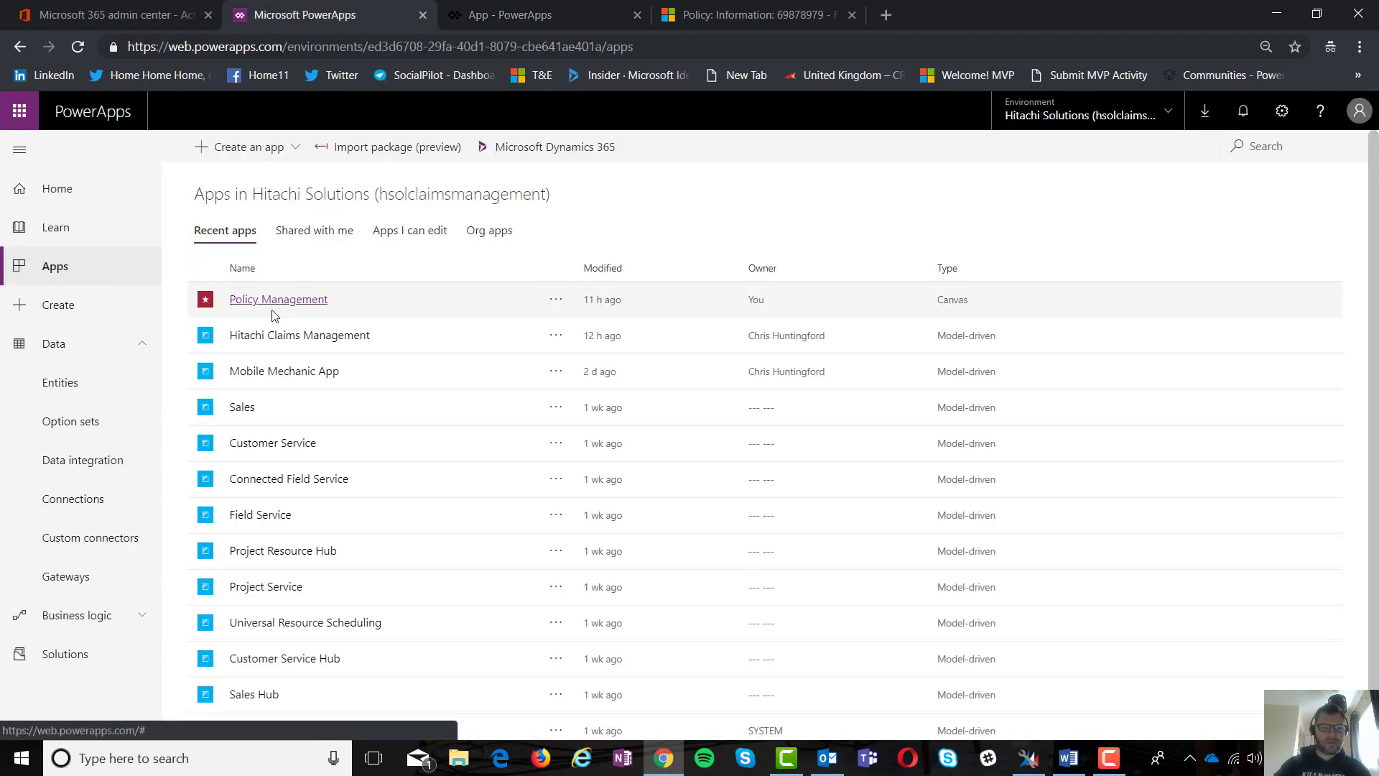
# Step: Open the Policy entity's settings under Data > Entities to confirm attachments are enabled
pyautogui.click(86, 399)
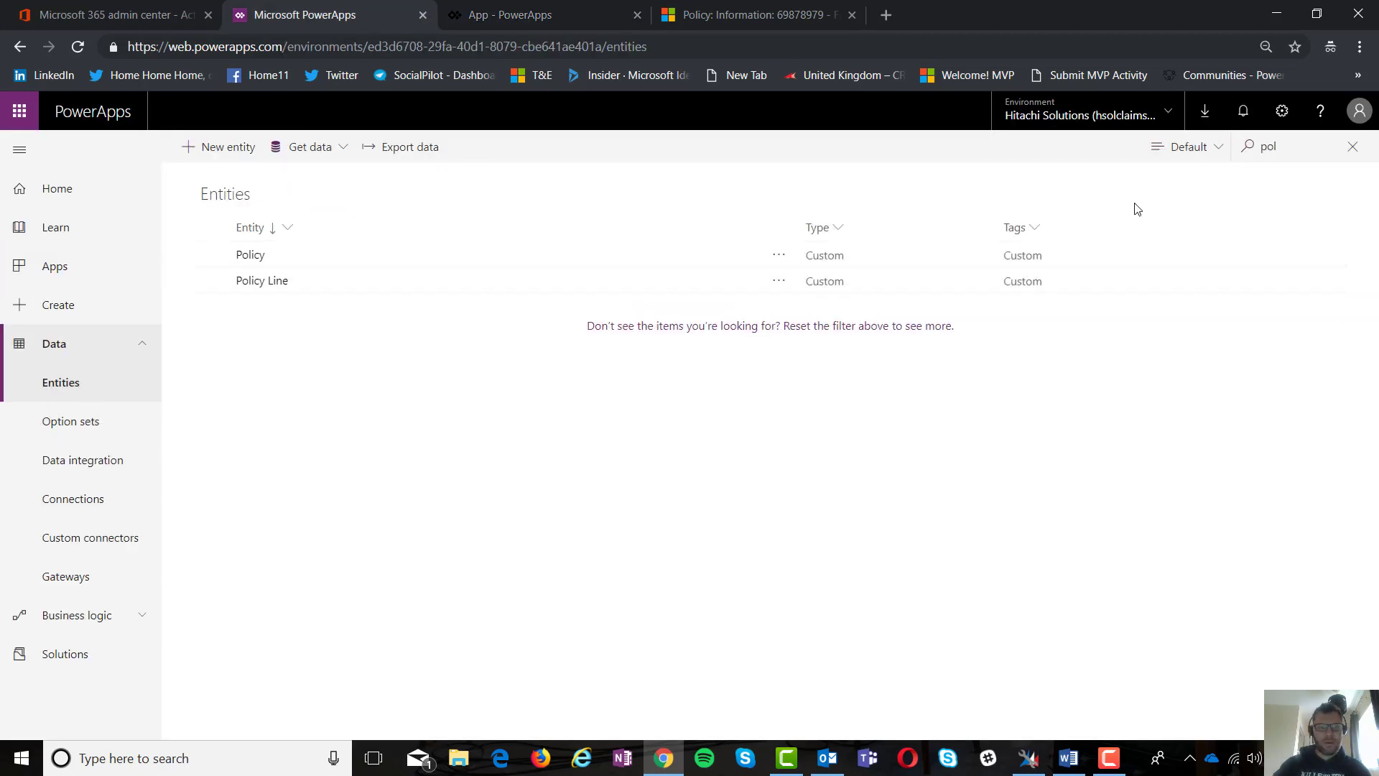
pyautogui.click(252, 255)
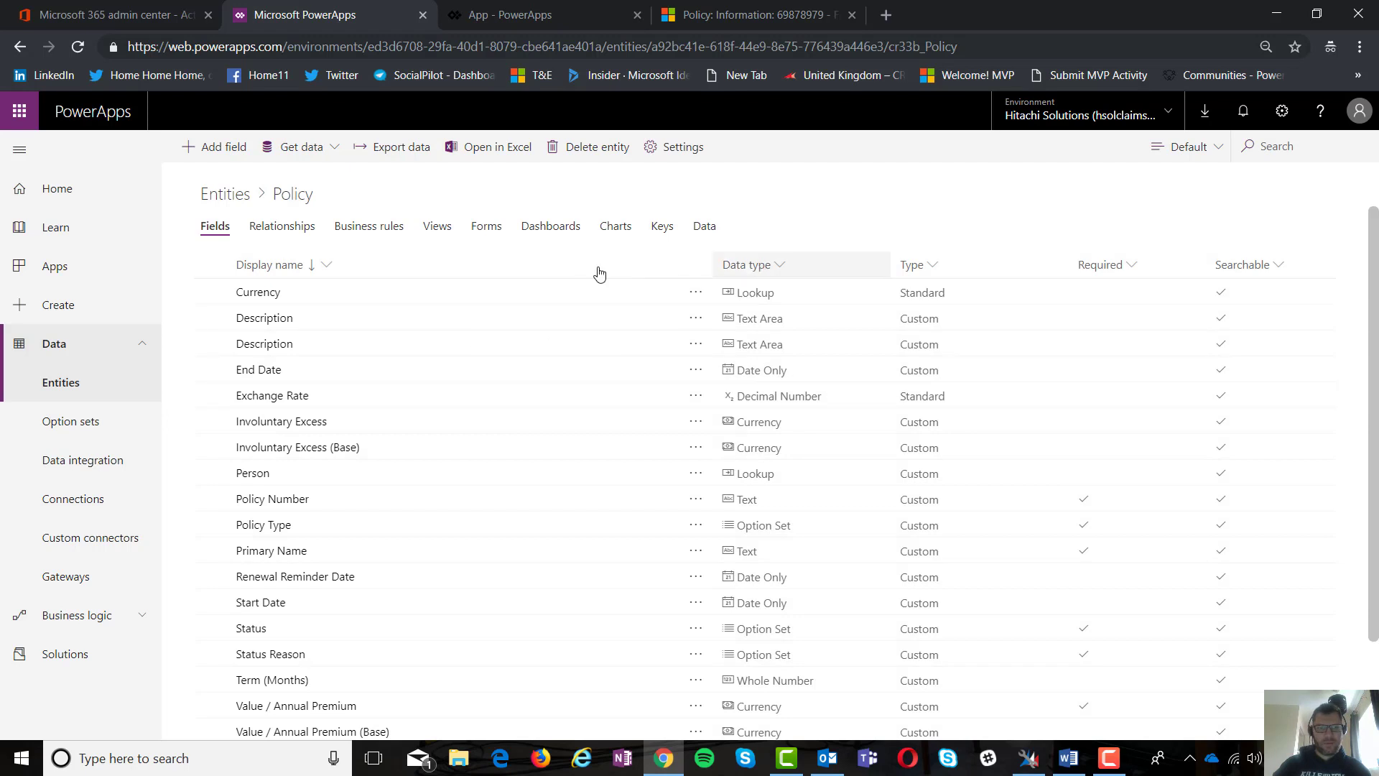
pyautogui.click(675, 148)
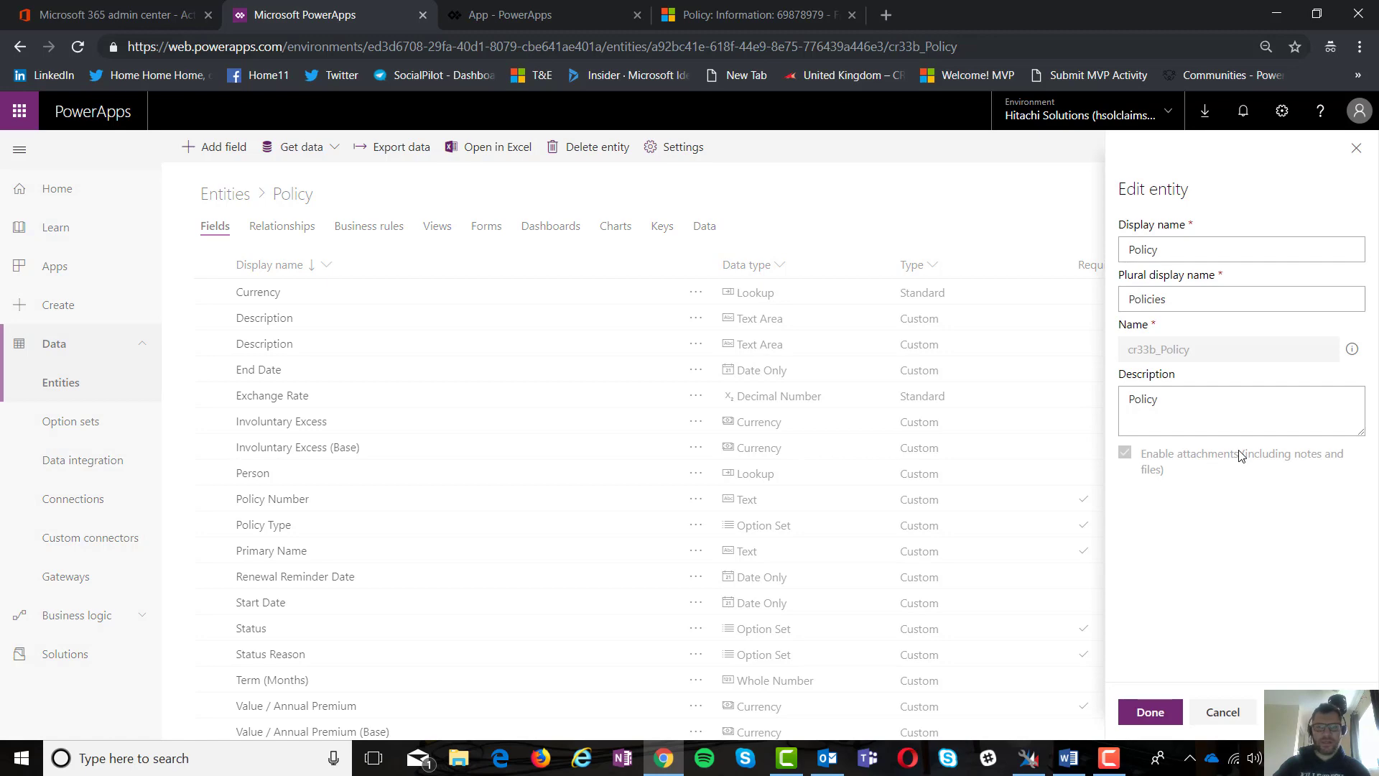
# Step: Glance at the policy record in Dynamics 365, then return to the app studio
pyautogui.click(804, 13)
pyautogui.moveTo(1371, 392); pyautogui.dragTo(1372, 285)
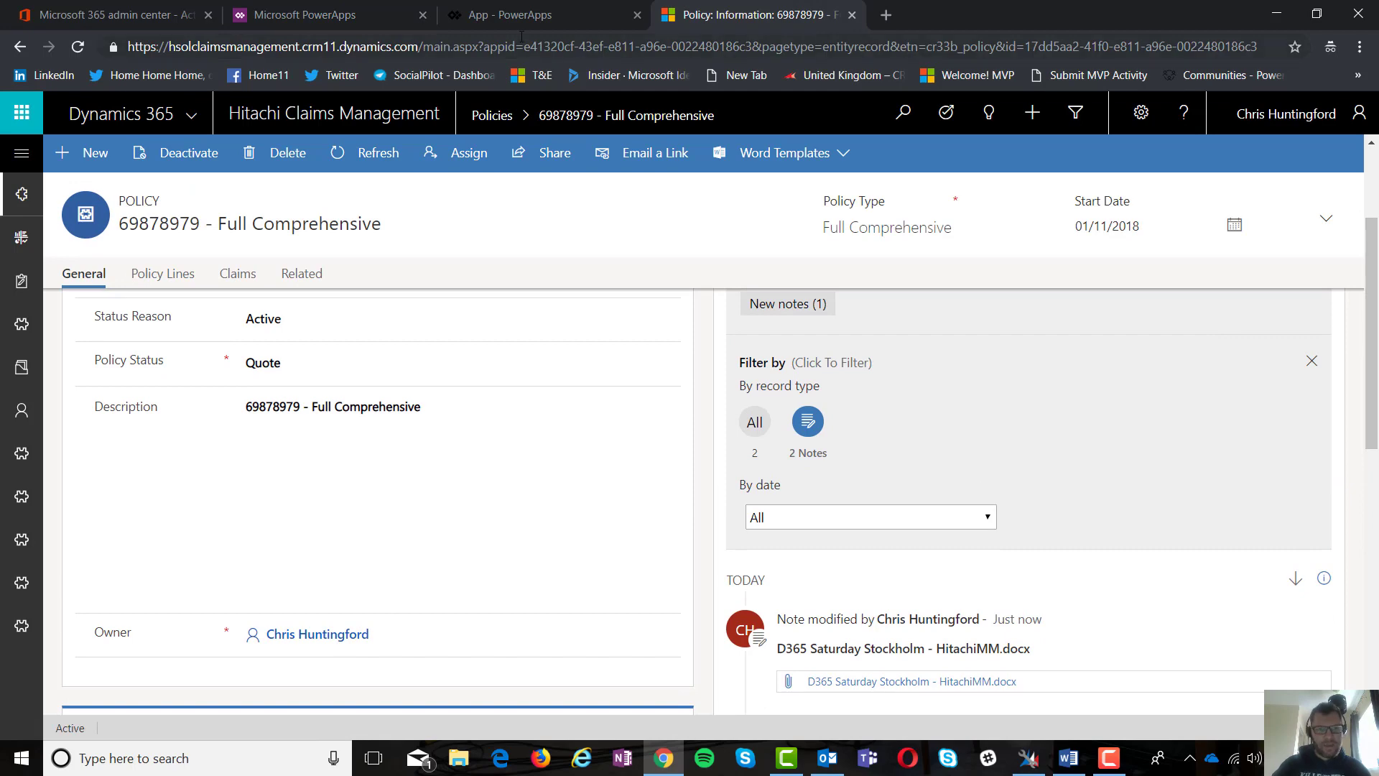
pyautogui.click(325, 15)
pyautogui.click(570, 28)
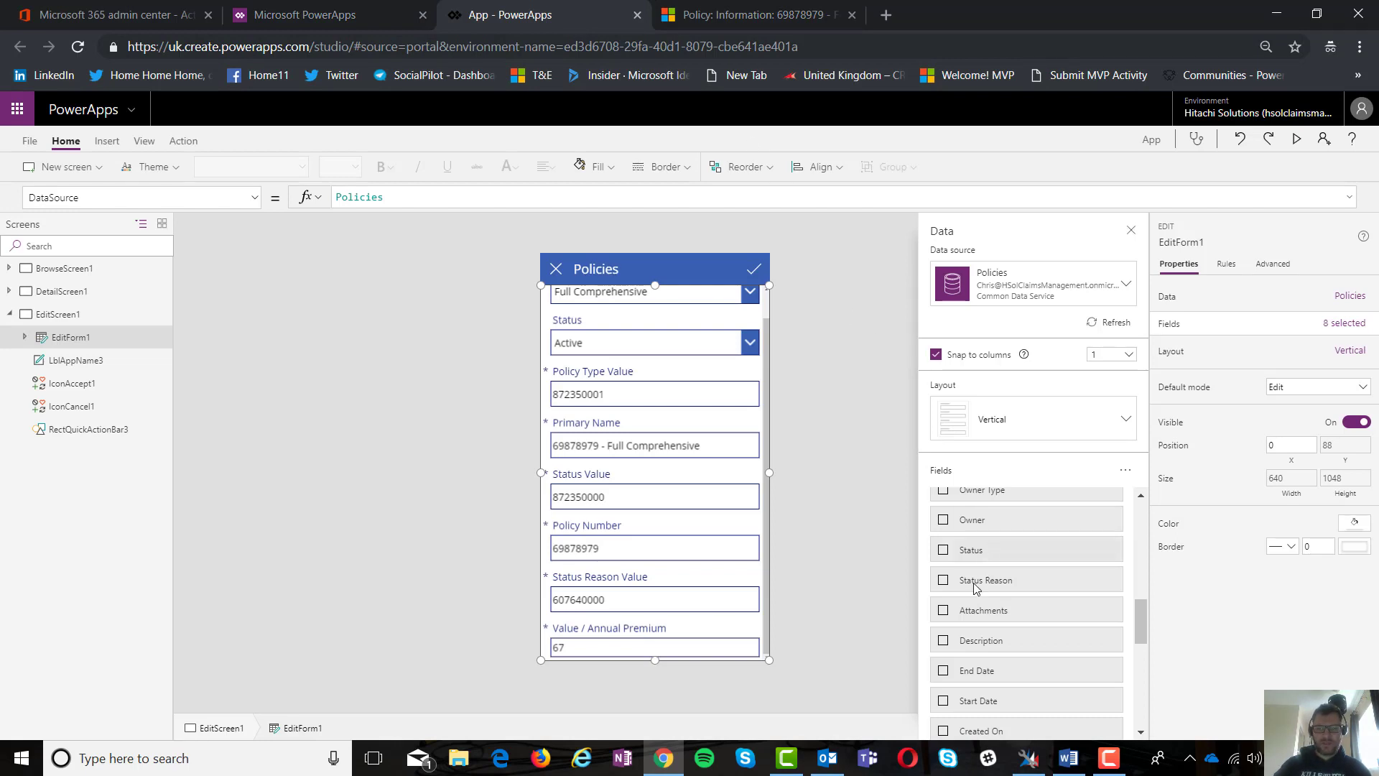
# Step: Add Attachments as the ninth form field and scroll to its card showing two Word files
pyautogui.click(944, 610)
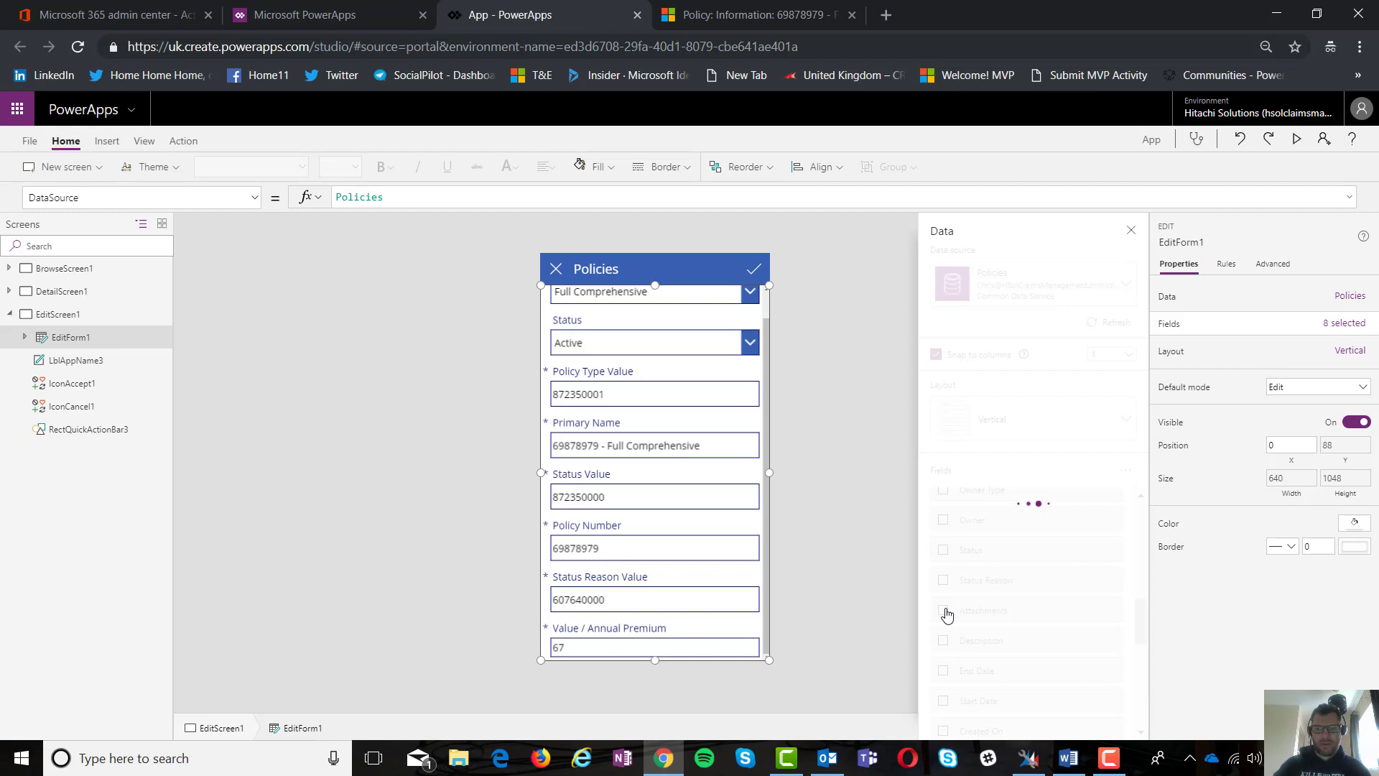
pyautogui.moveTo(767, 494); pyautogui.dragTo(777, 647)
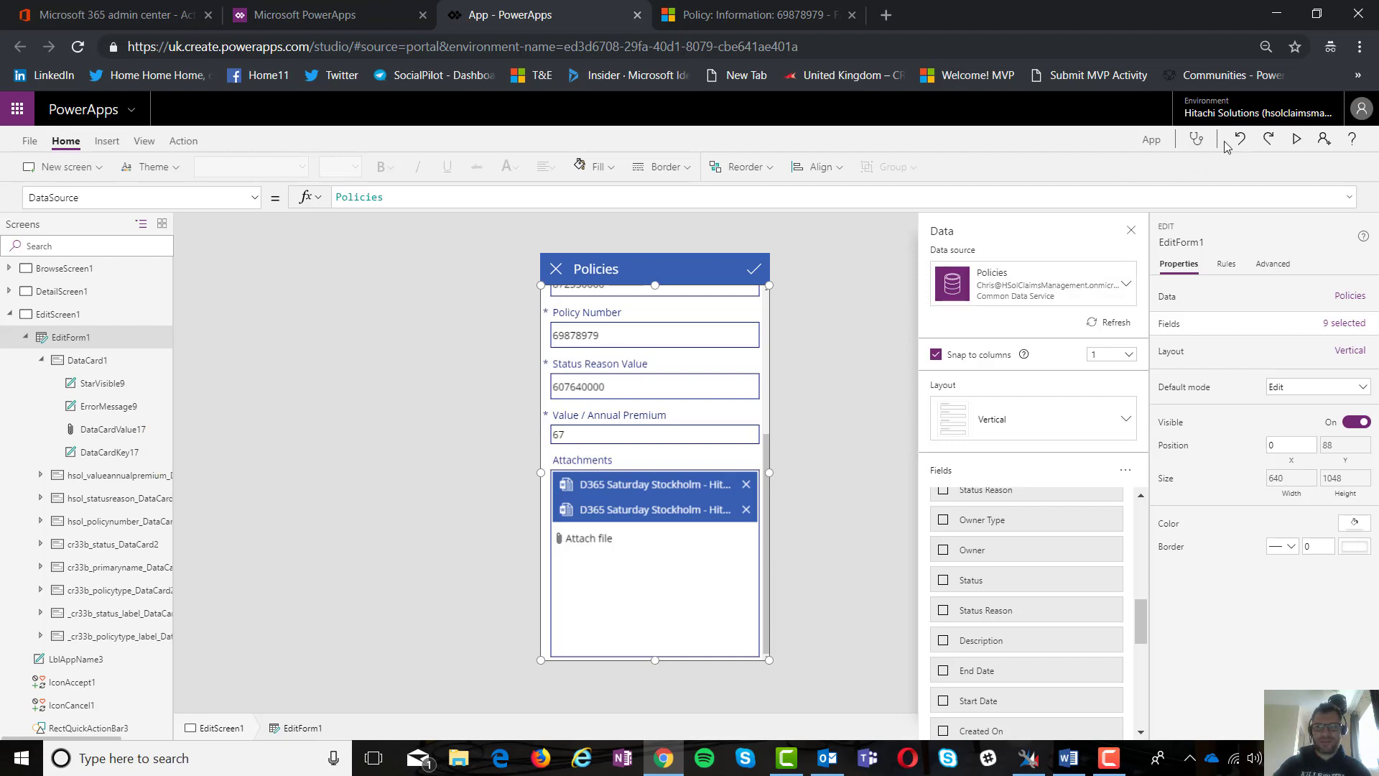
pyautogui.click(1297, 139)
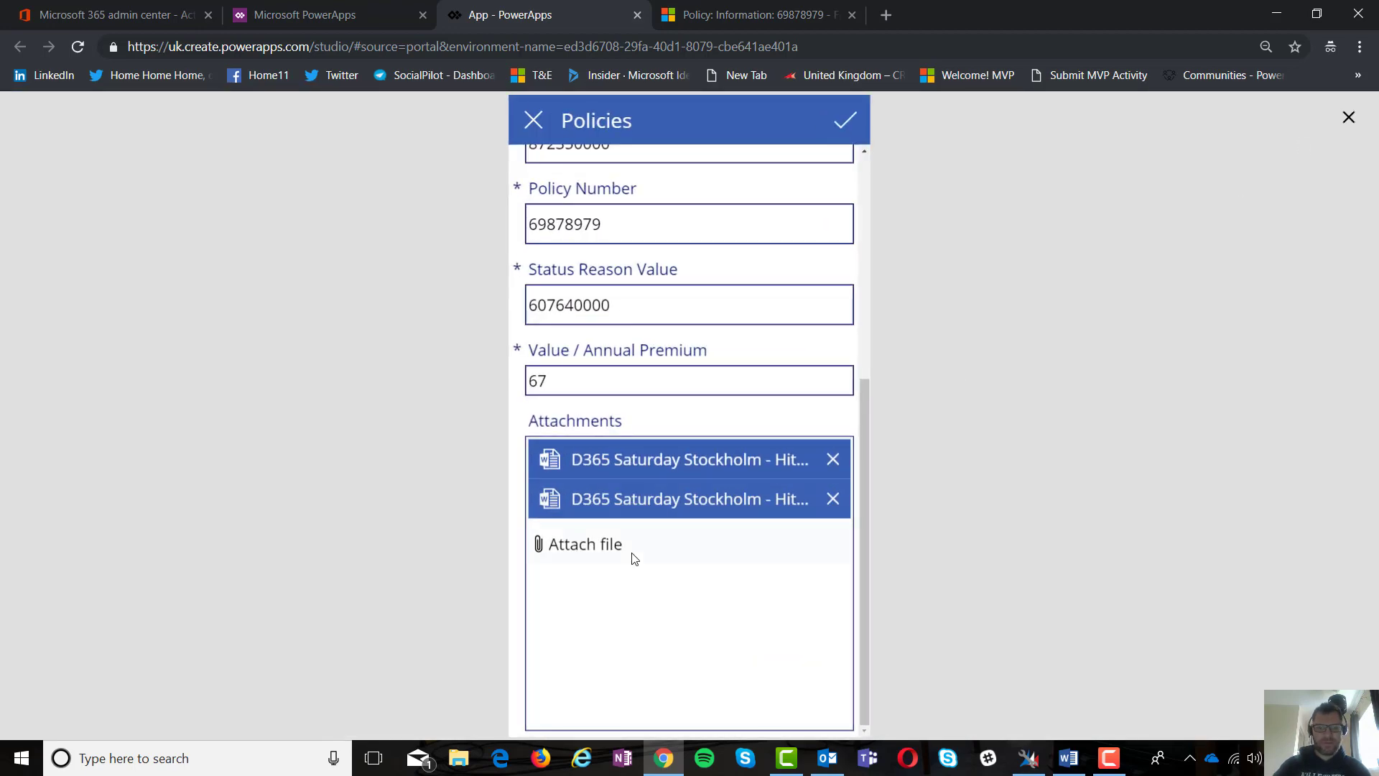
pyautogui.click(607, 549)
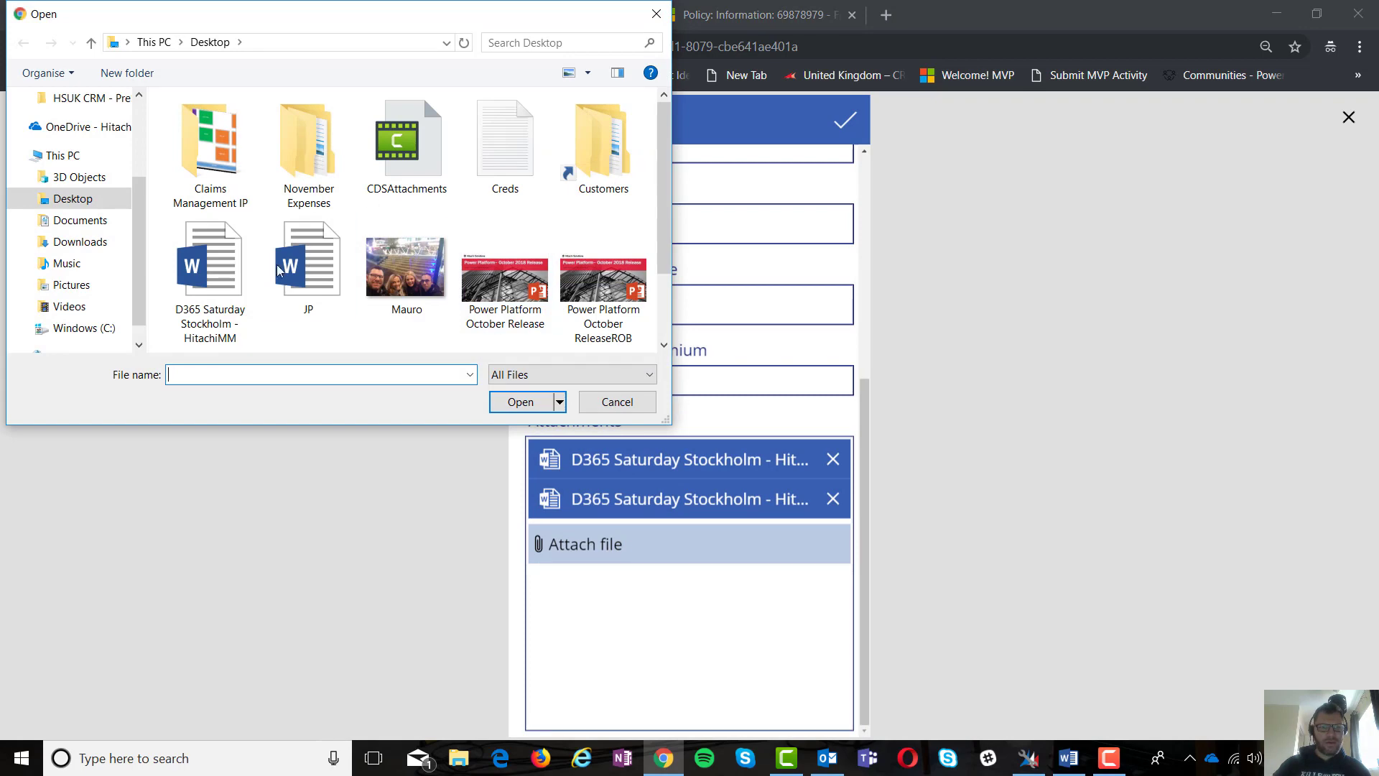
pyautogui.click(207, 286)
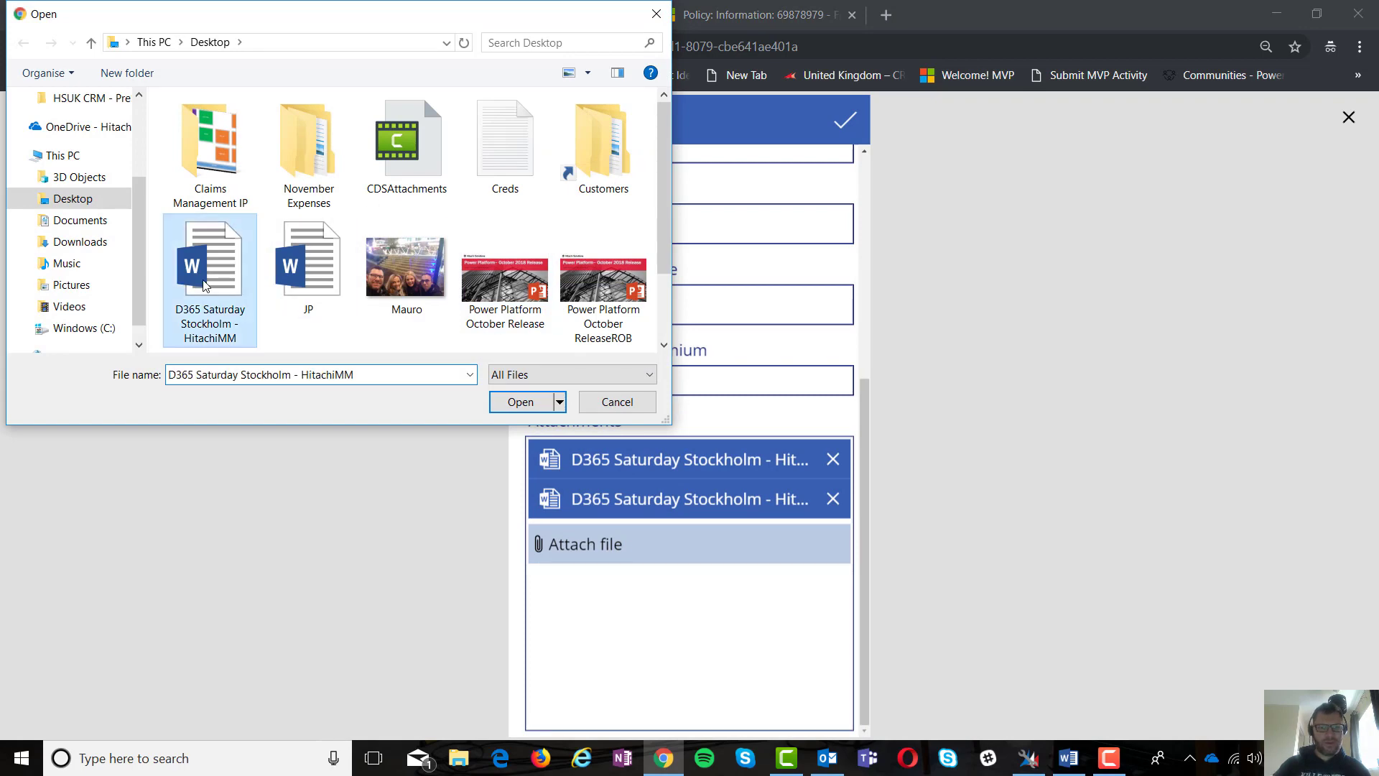
pyautogui.click(517, 402)
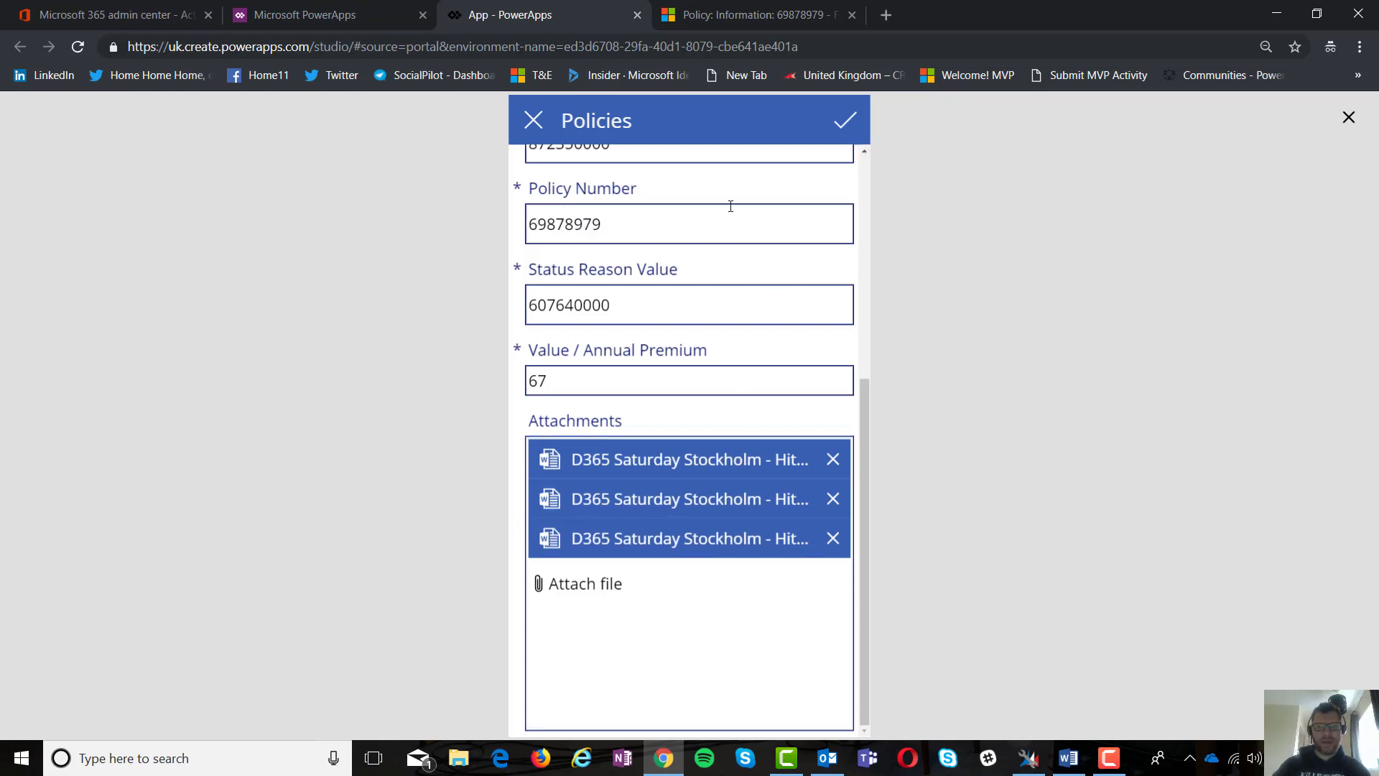
pyautogui.click(752, 15)
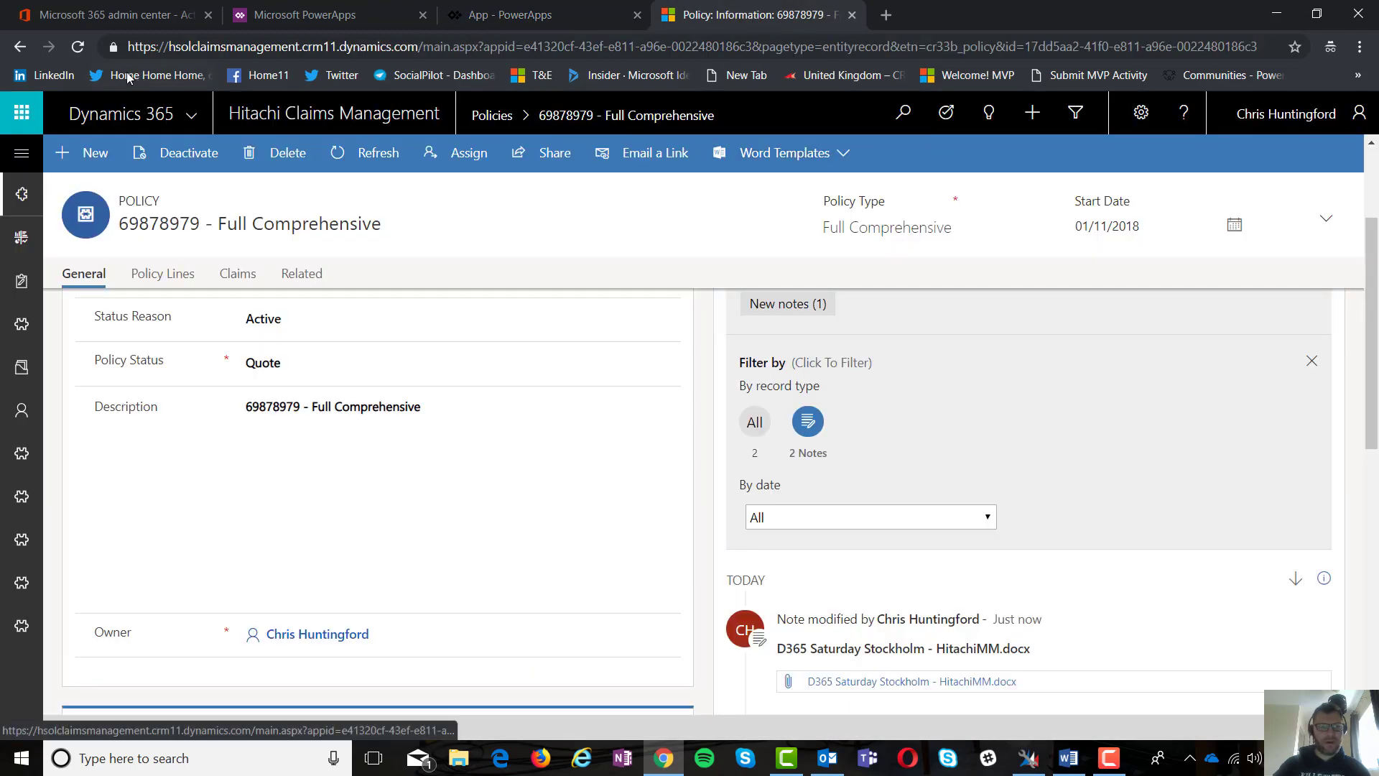
# Step: Reload the Dynamics 365 policy, open the new HitachiMM.docx note, then return to the preview
pyautogui.click(78, 46)
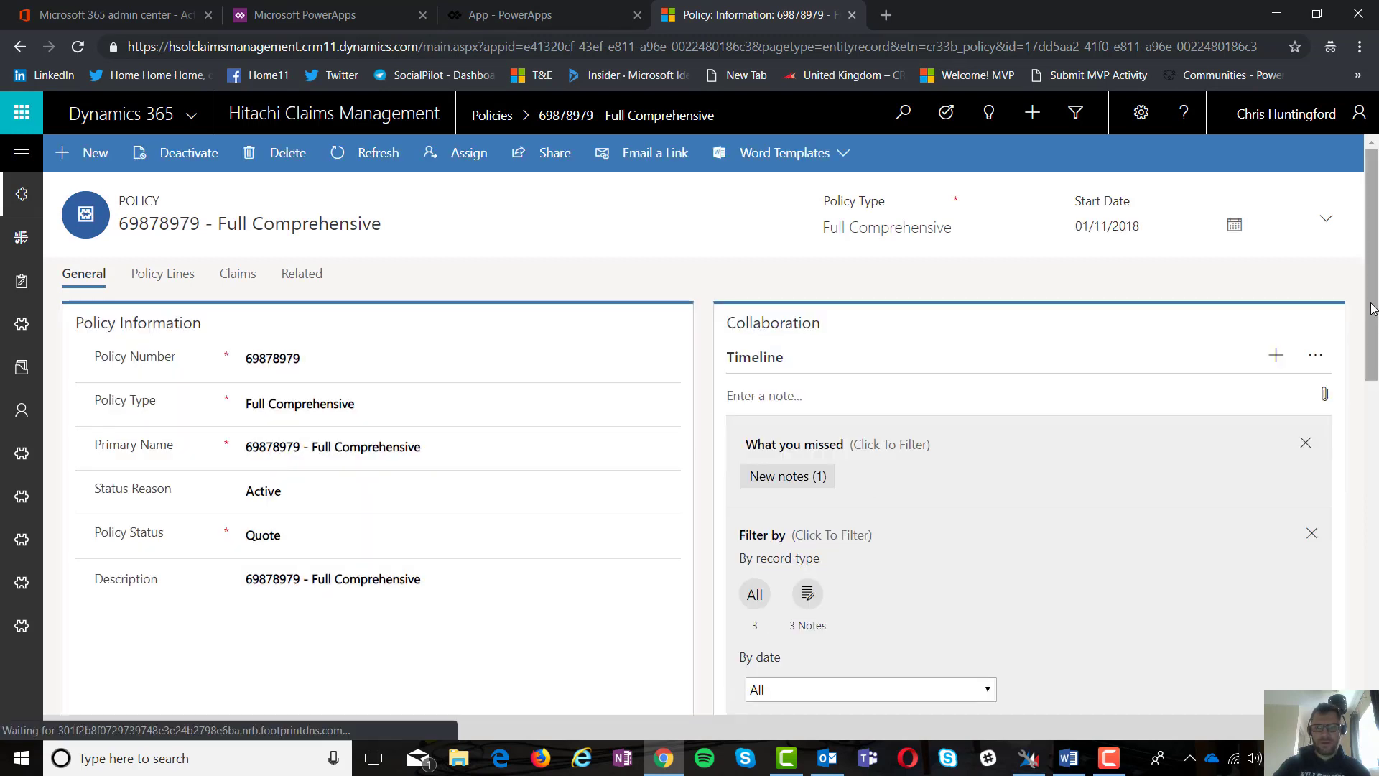
pyautogui.scroll(-3, 1375, 366)
pyautogui.moveTo(1375, 388); pyautogui.dragTo(1375, 507)
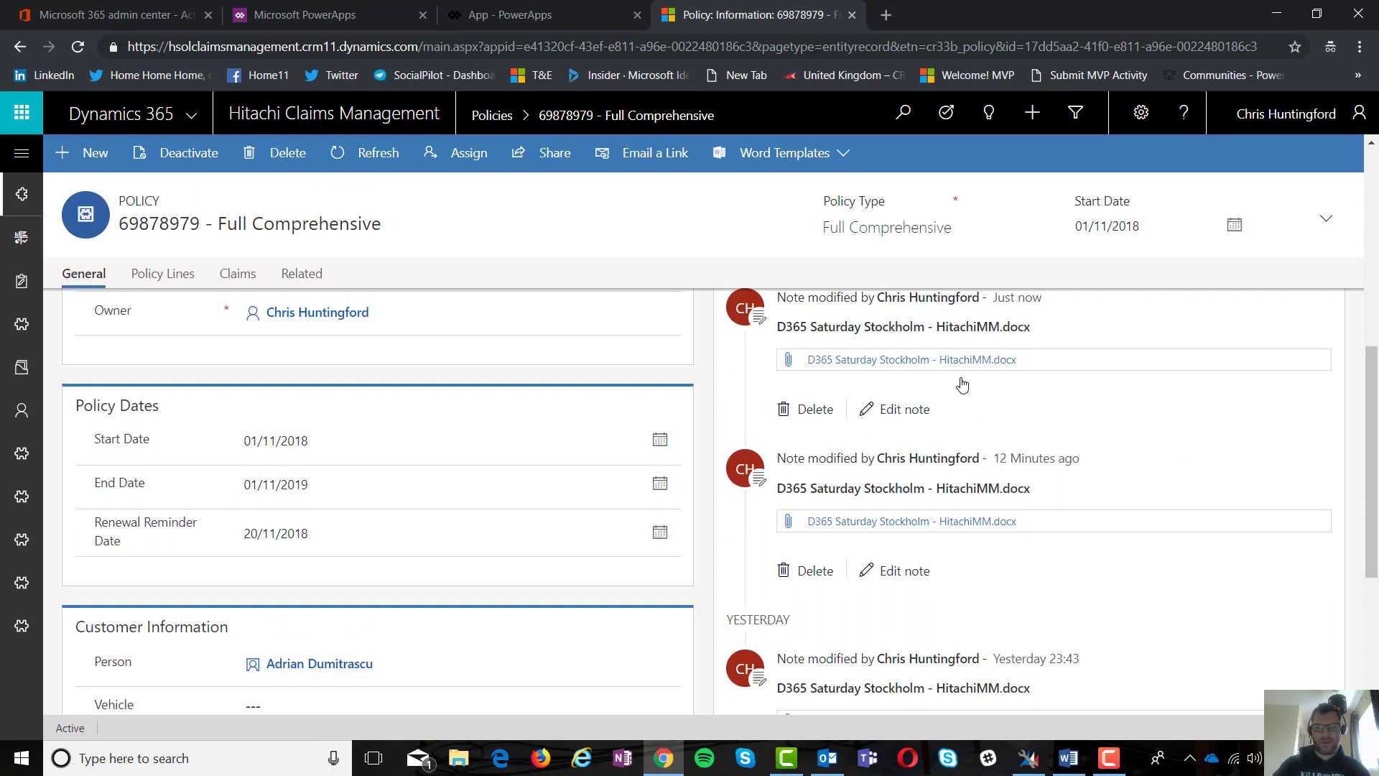
pyautogui.click(962, 371)
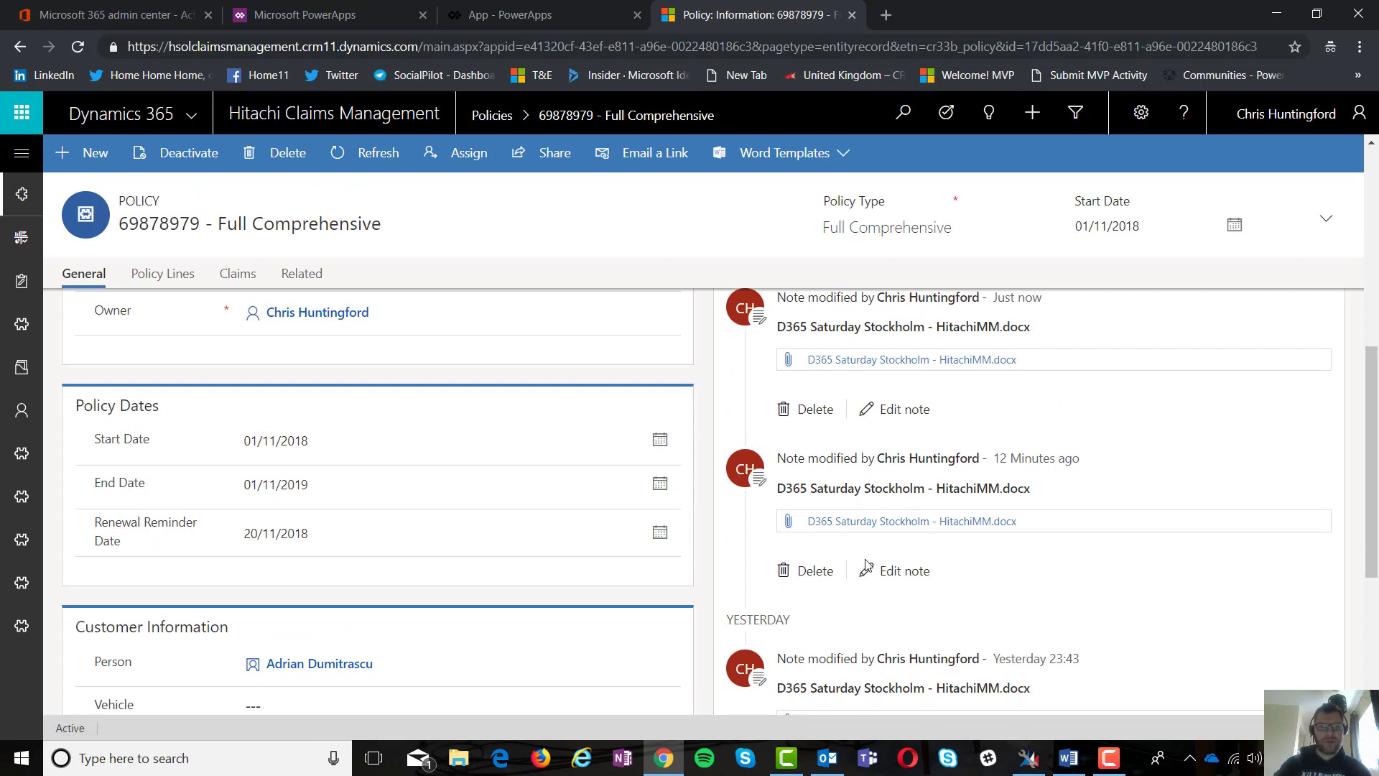
pyautogui.click(496, 15)
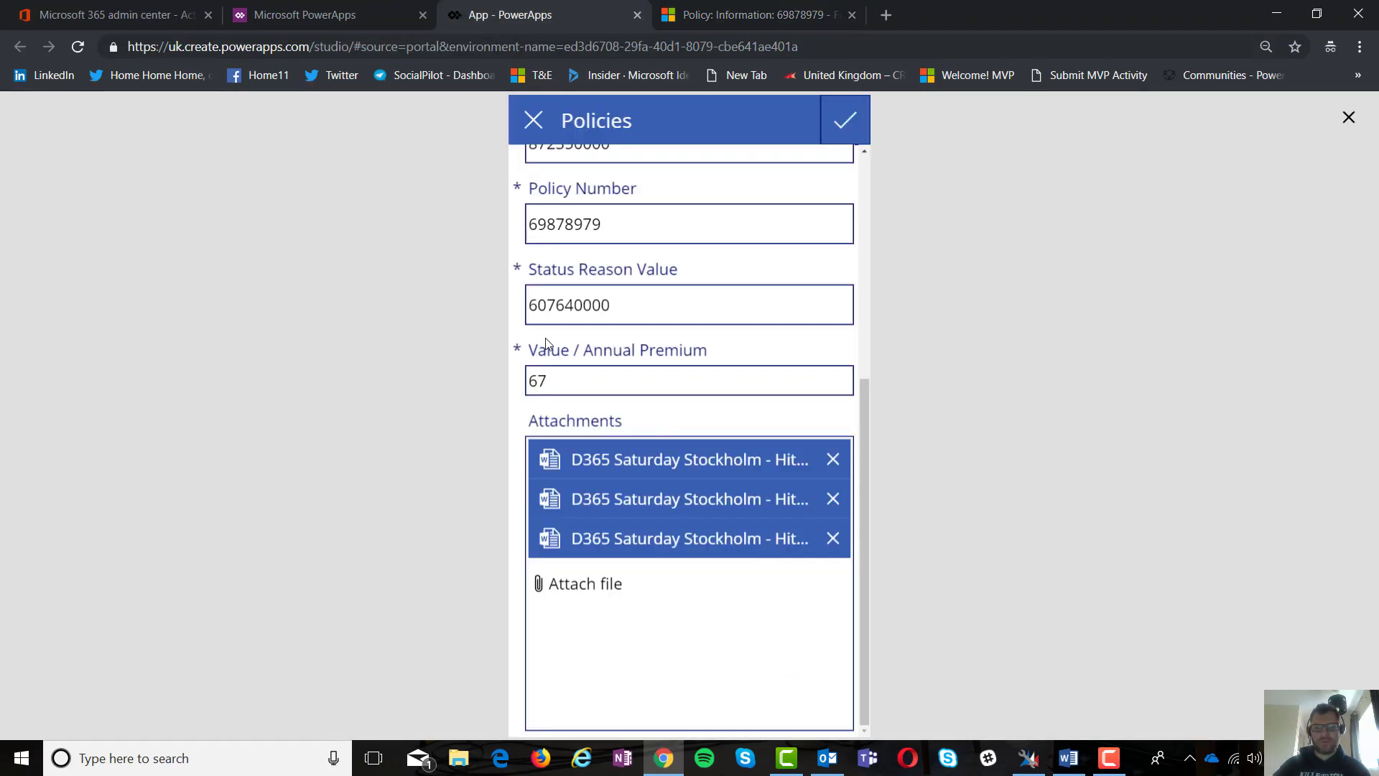